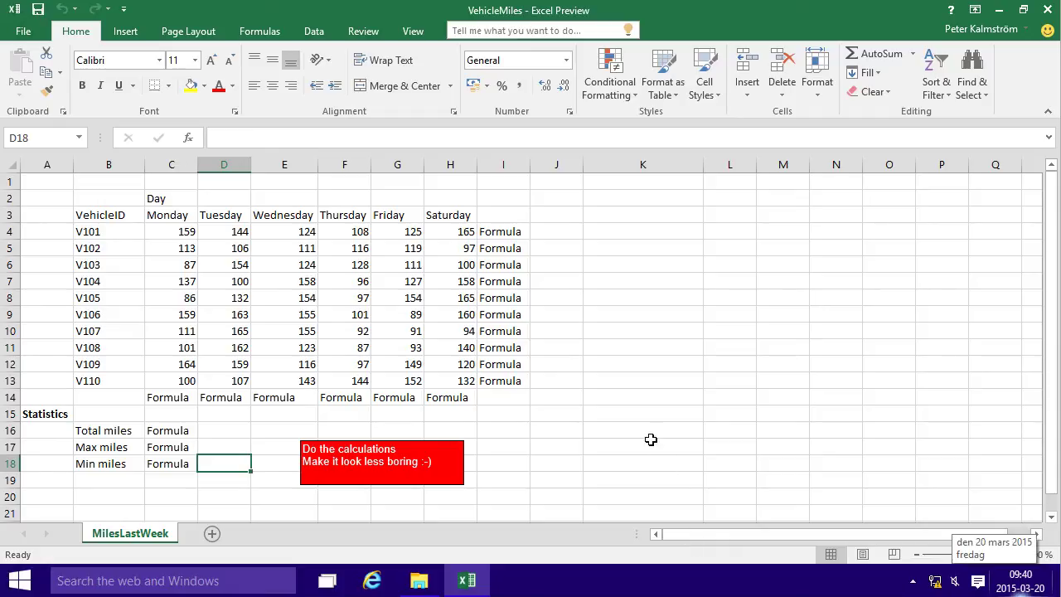
{"action": "left_click", "coordinate": [651, 444]}
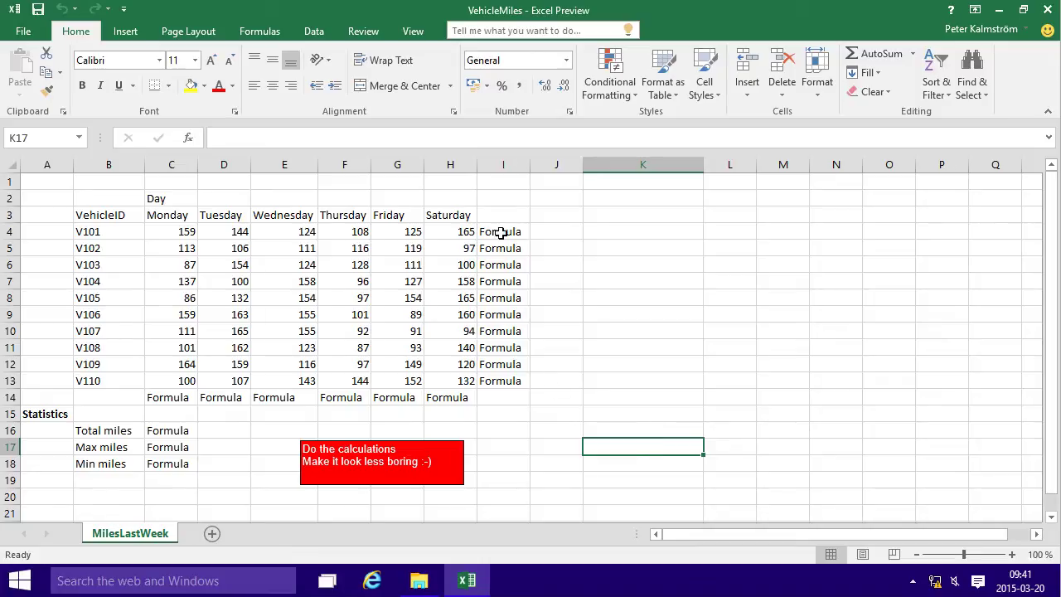
{"action": "left_click_drag", "start_coordinate": [174, 228], "coordinate": [446, 379]}
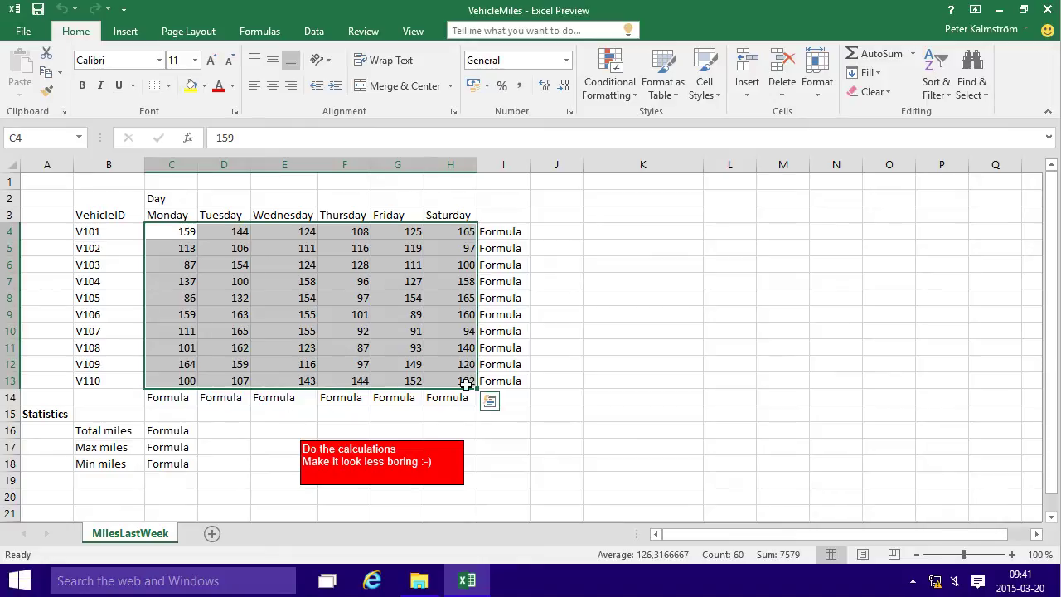
{"action": "left_click", "coordinate": [489, 434]}
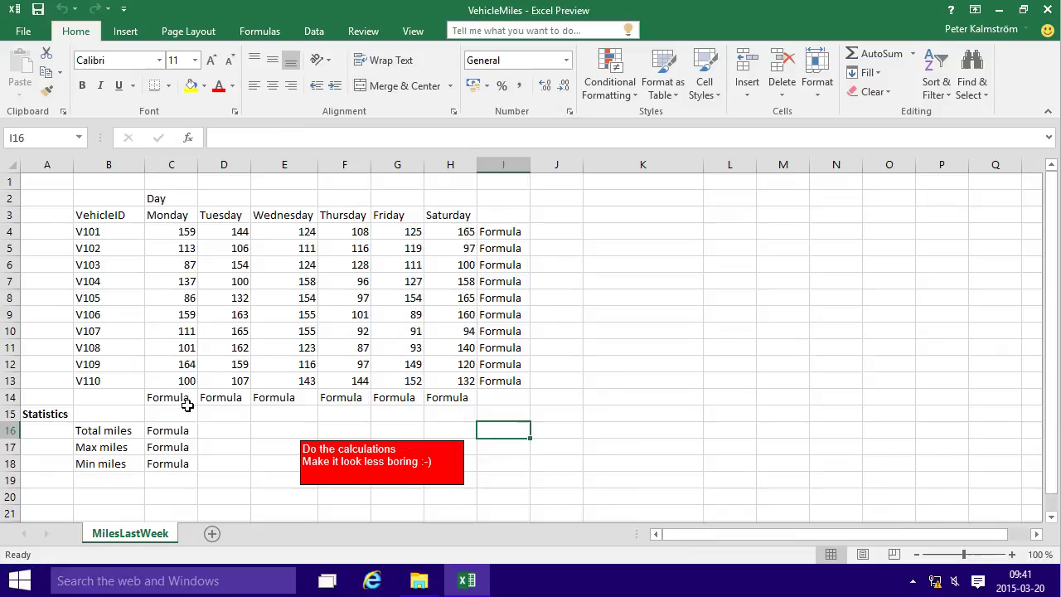
- Replace the Formula placeholders in C14:H14 and I4:I13 with row and column totals by applying AutoSum to C4:I14
{"action": "left_click_drag", "start_coordinate": [175, 398], "coordinate": [446, 395]}
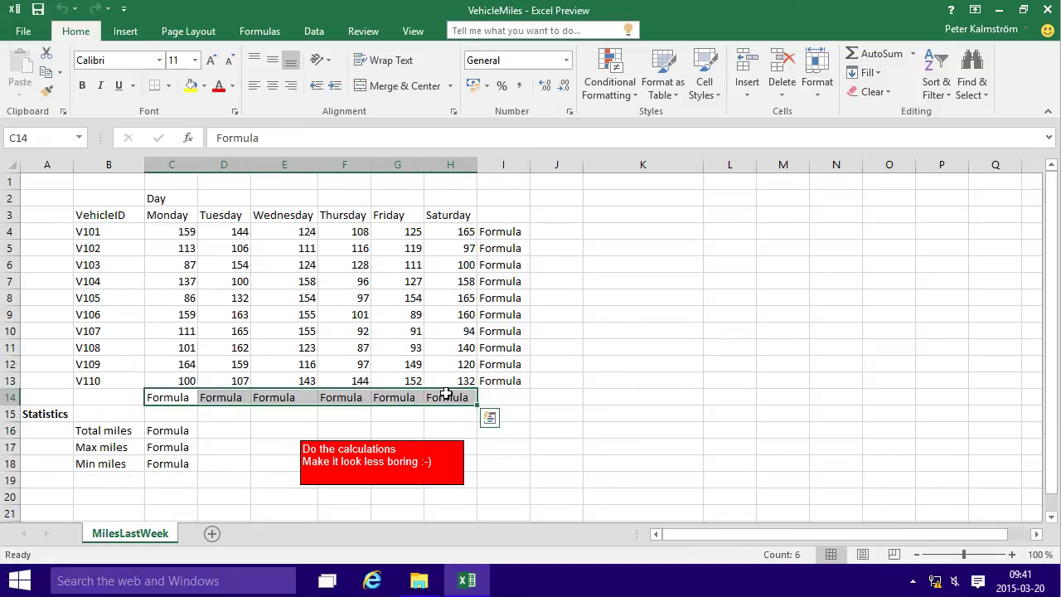
{"action": "left_click_drag", "start_coordinate": [498, 232], "coordinate": [501, 386]}
{"action": "key", "text": "Delete"}
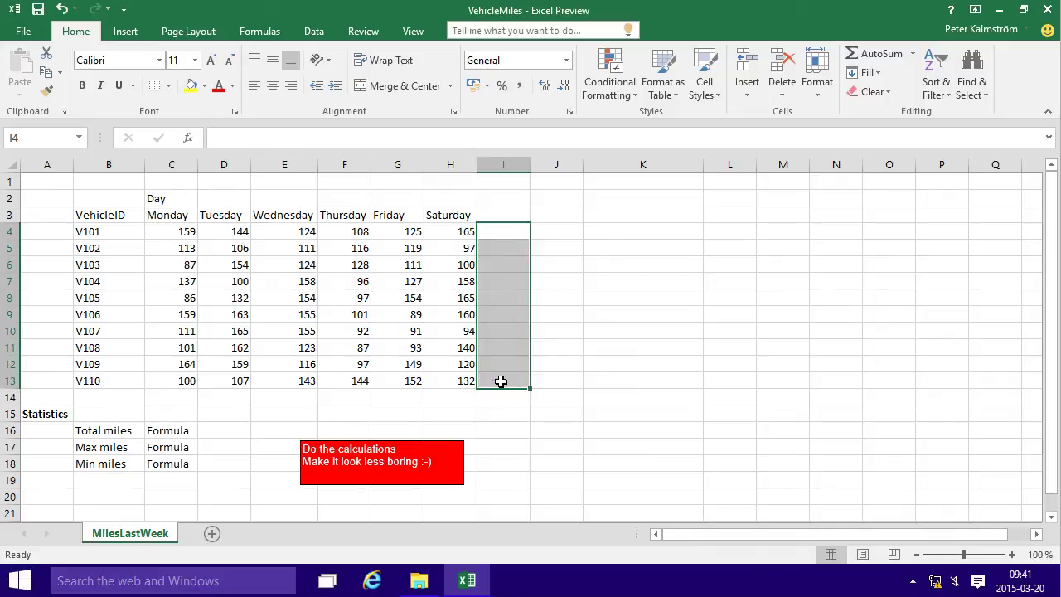
{"action": "left_click_drag", "start_coordinate": [177, 236], "coordinate": [495, 391]}
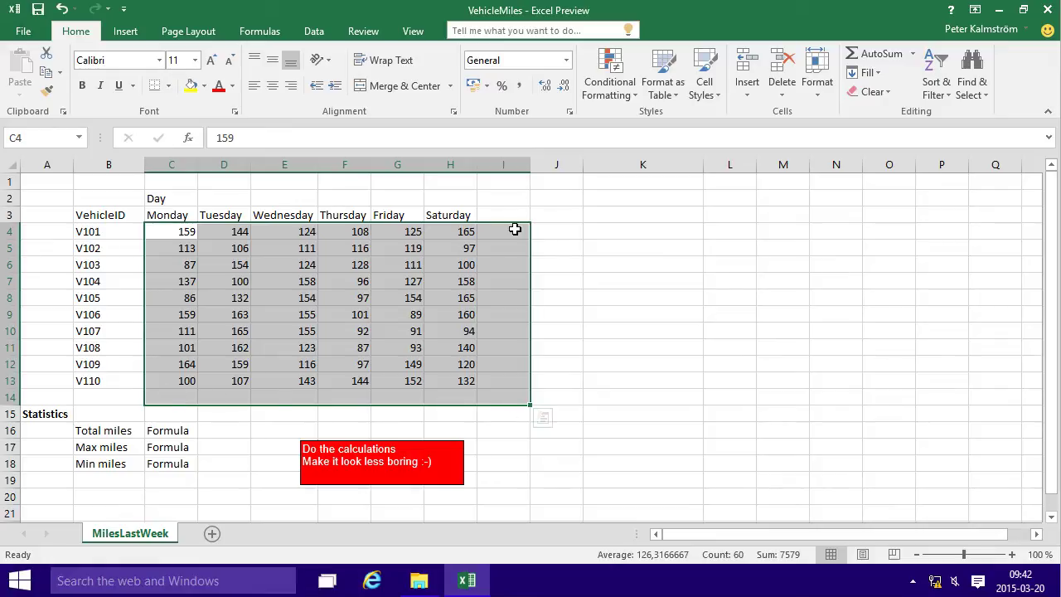
{"action": "left_click", "coordinate": [885, 51]}
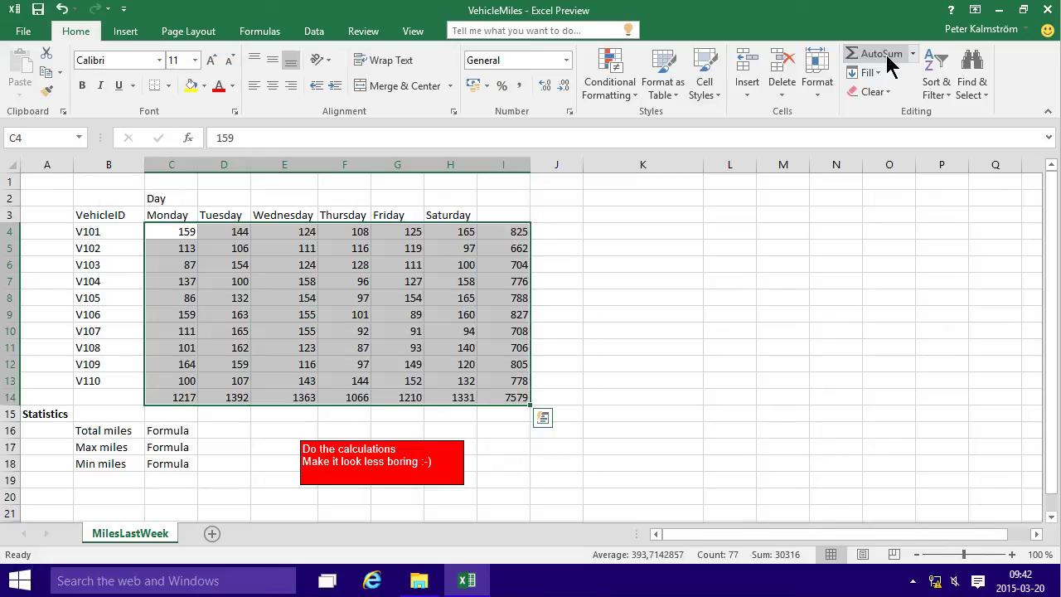
- Examine the SUM formulas behind the vehicle totals in column I and the grand total in I14
{"action": "left_click", "coordinate": [515, 232]}
{"action": "left_click", "coordinate": [517, 247]}
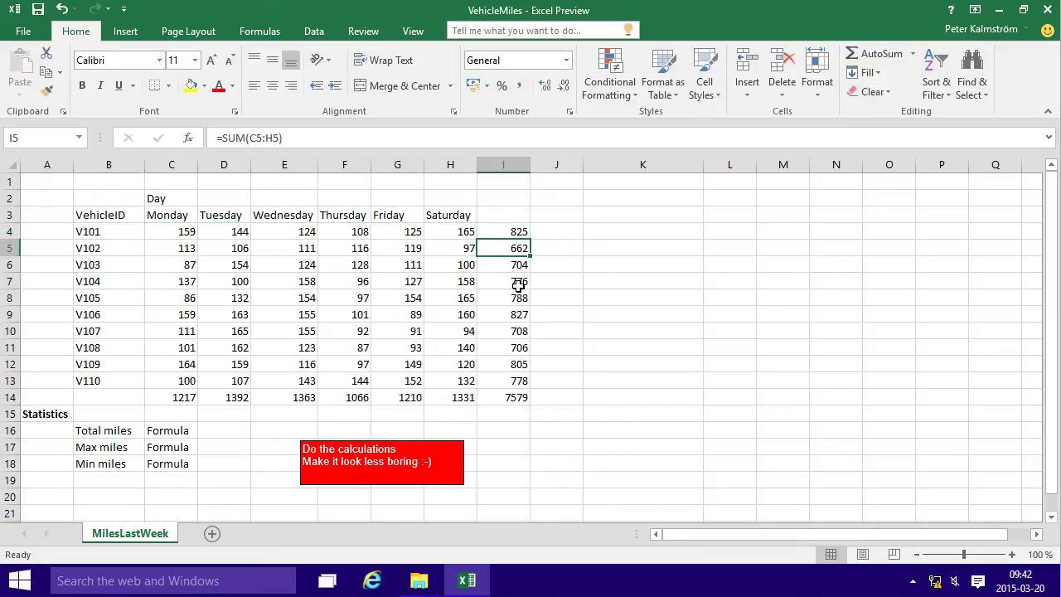
{"action": "left_click", "coordinate": [518, 284]}
{"action": "left_click", "coordinate": [513, 333]}
{"action": "left_click", "coordinate": [495, 395]}
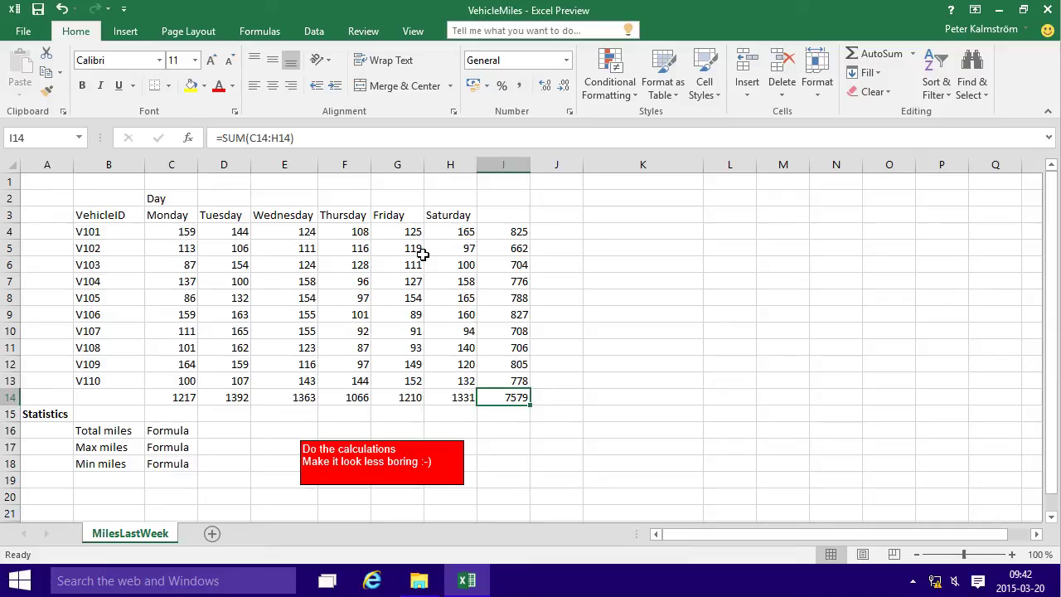
{"action": "left_click", "coordinate": [498, 232]}
{"action": "left_click", "coordinate": [496, 252]}
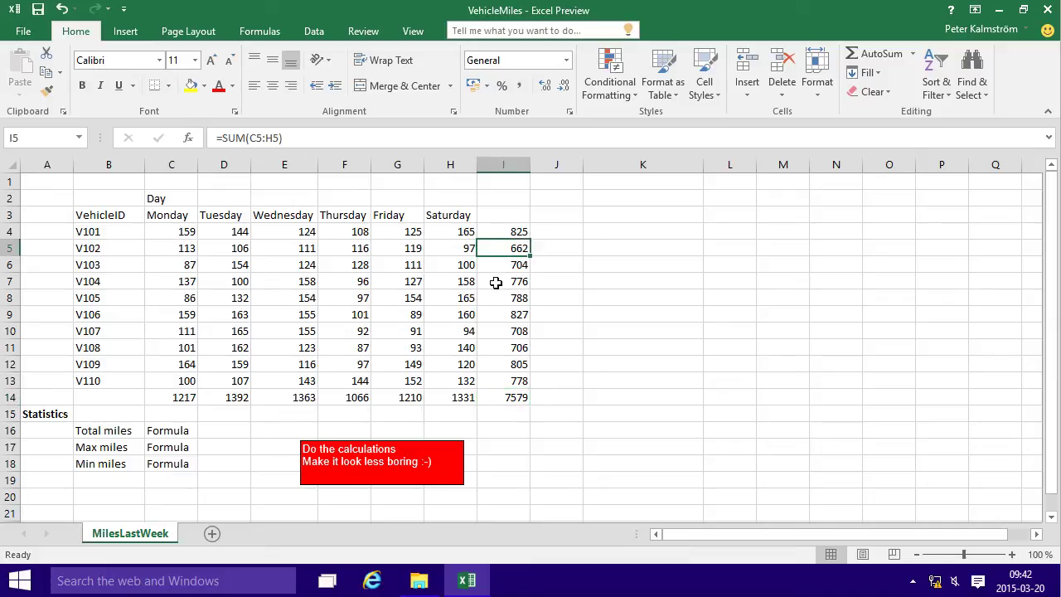
{"action": "left_click", "coordinate": [498, 283]}
{"action": "left_click", "coordinate": [503, 316]}
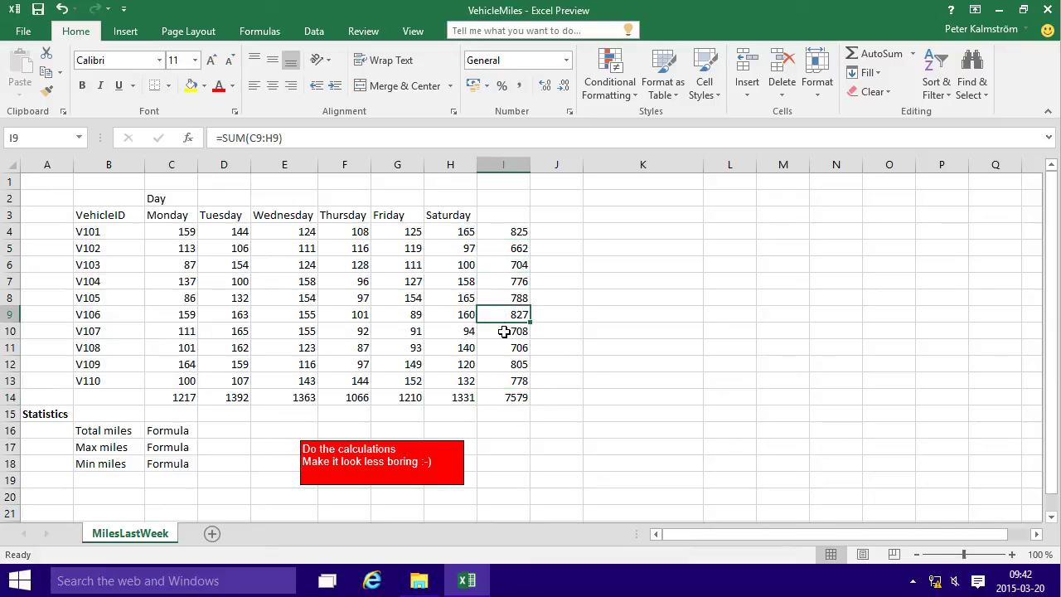
{"action": "left_click", "coordinate": [502, 332]}
{"action": "left_click", "coordinate": [502, 358]}
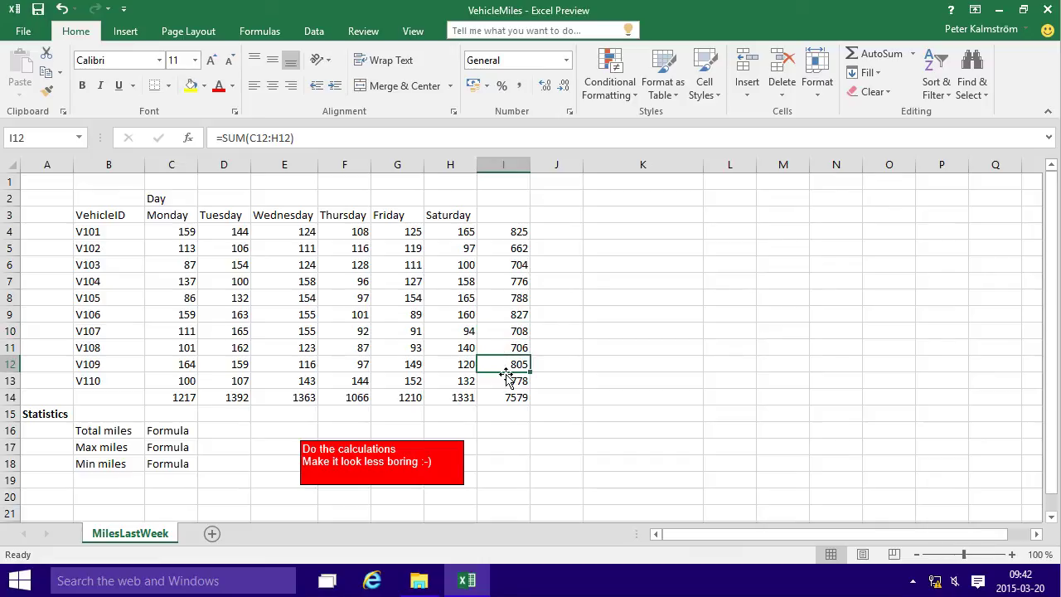
{"action": "left_click", "coordinate": [506, 379]}
{"action": "left_click", "coordinate": [505, 398]}
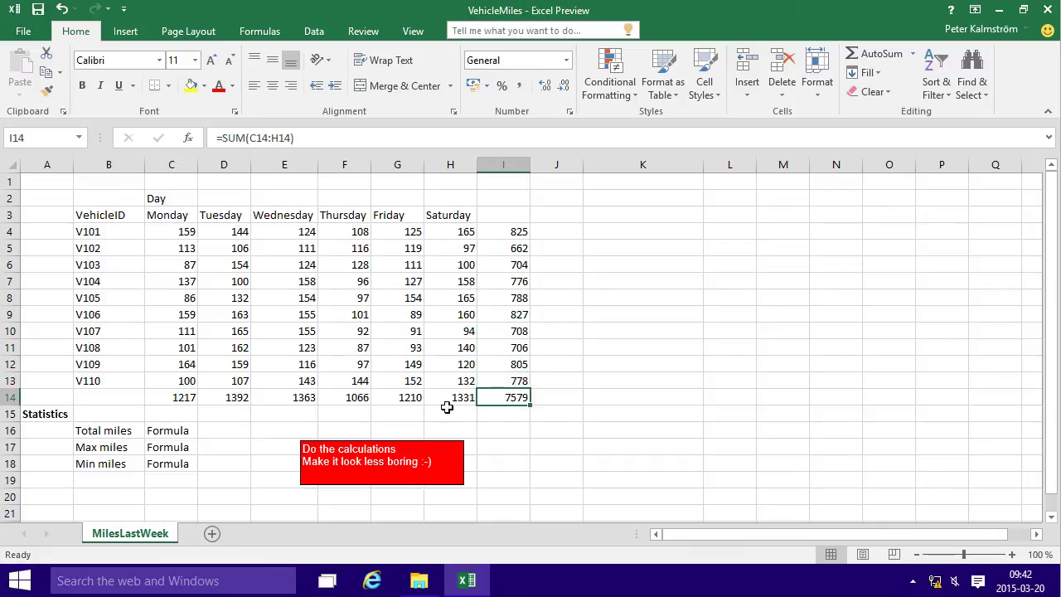
{"action": "left_click", "coordinate": [317, 140]}
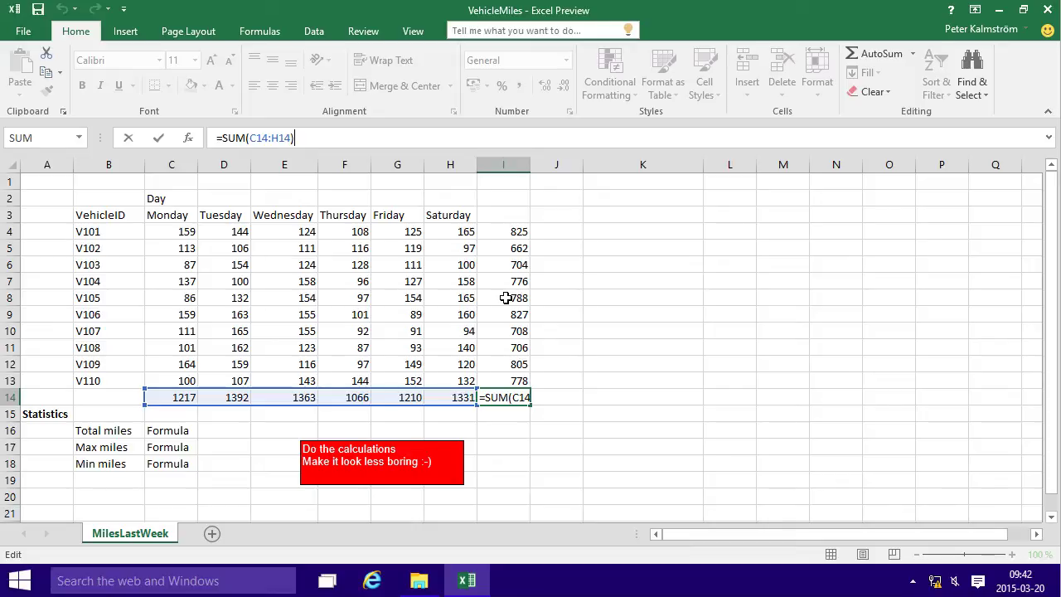
{"action": "key", "text": "Return"}
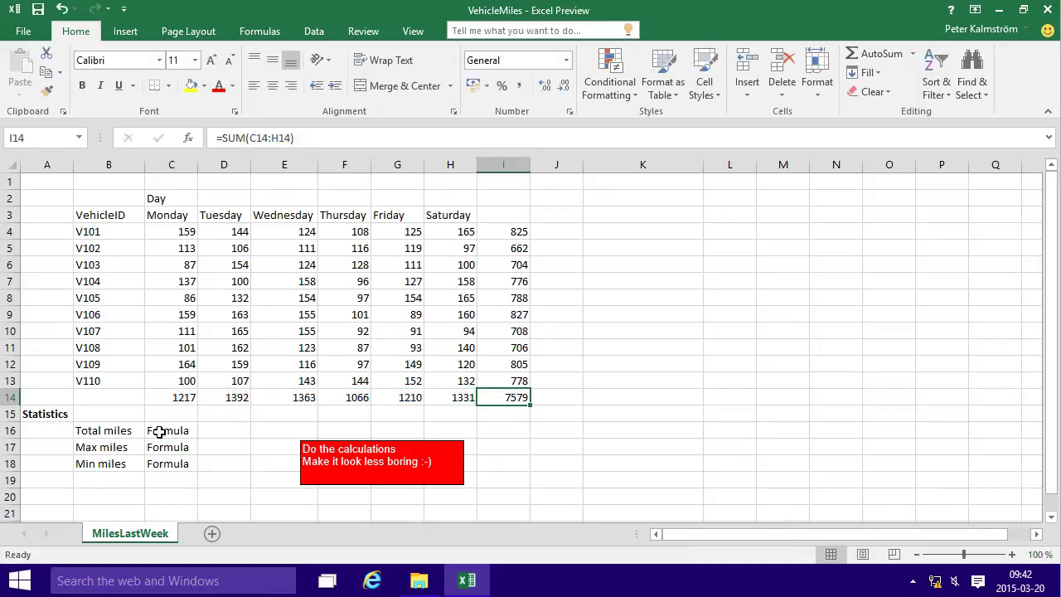
- Enter =SUM(C4:H13) as the Total miles formula in C16 and compare it with the grand total in I14
{"action": "left_click", "coordinate": [160, 430]}
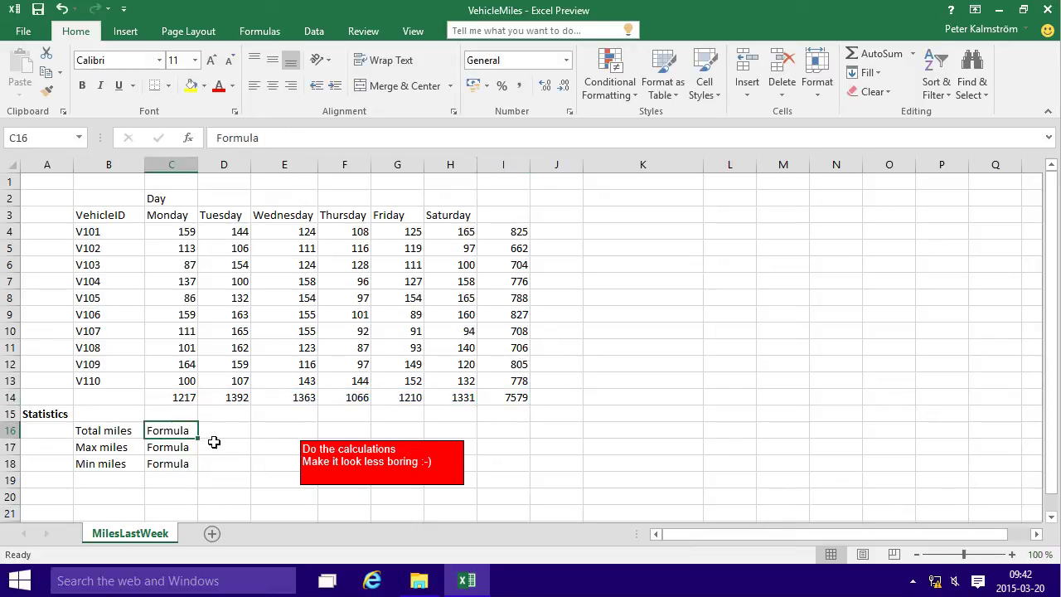
{"action": "type", "text": "=sum("}
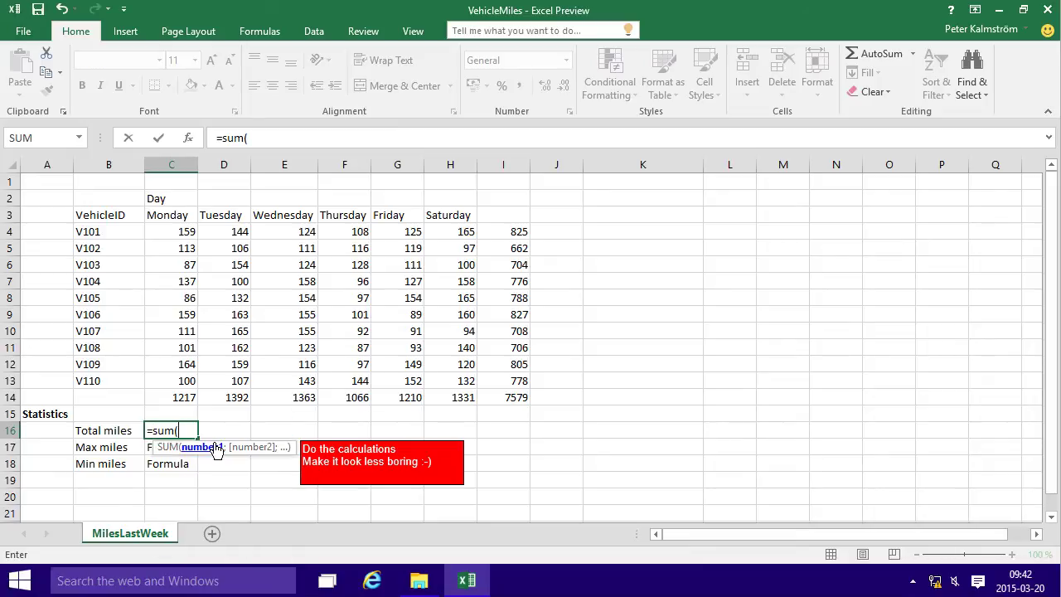
{"action": "left_click_drag", "start_coordinate": [184, 226], "coordinate": [467, 382]}
{"action": "left_click", "coordinate": [312, 143]}
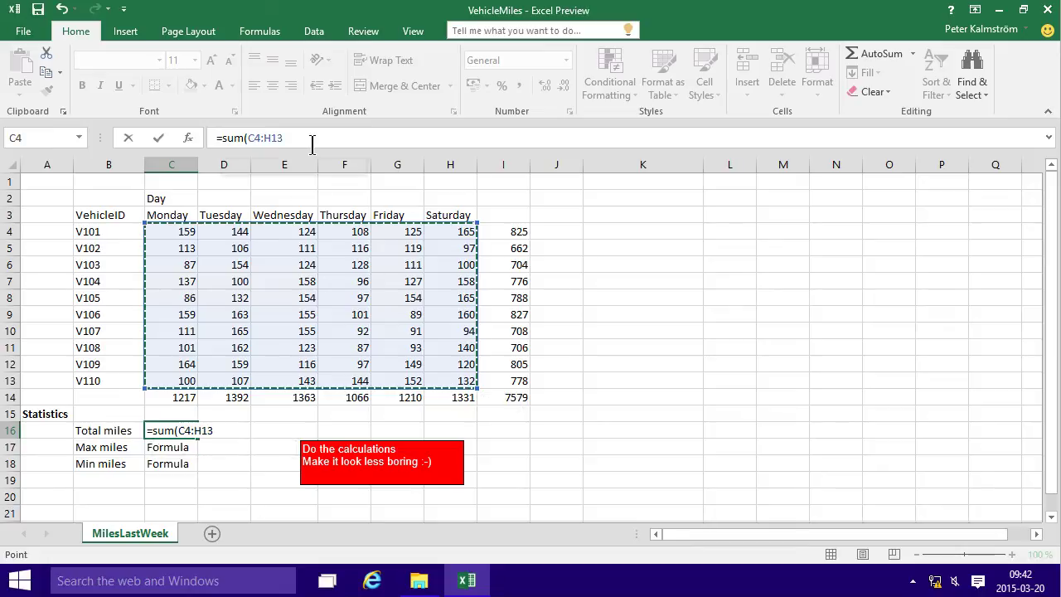
{"action": "type", "text": ")"}
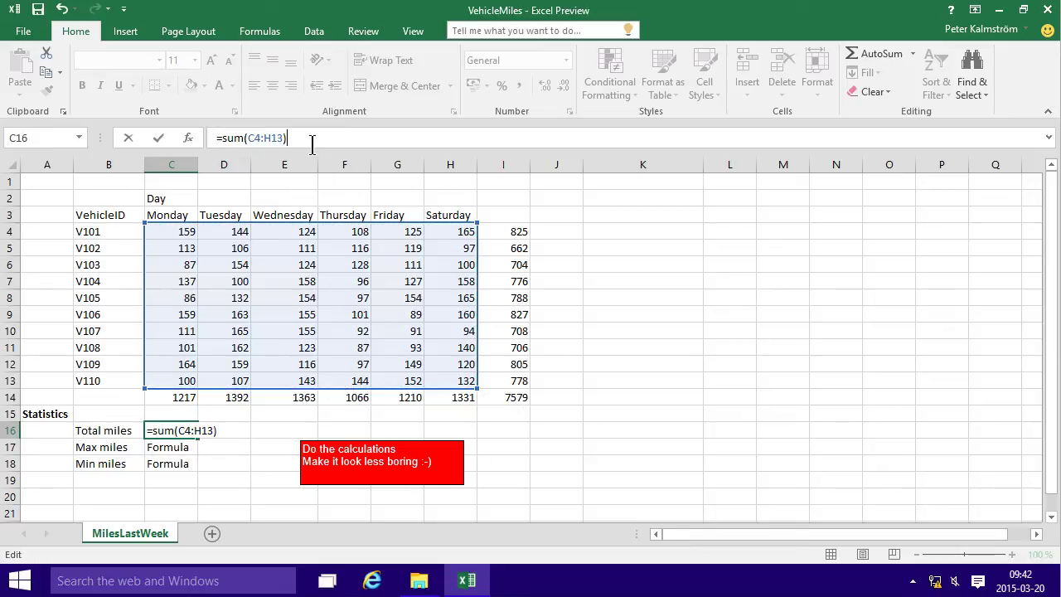
{"action": "key", "text": "Return"}
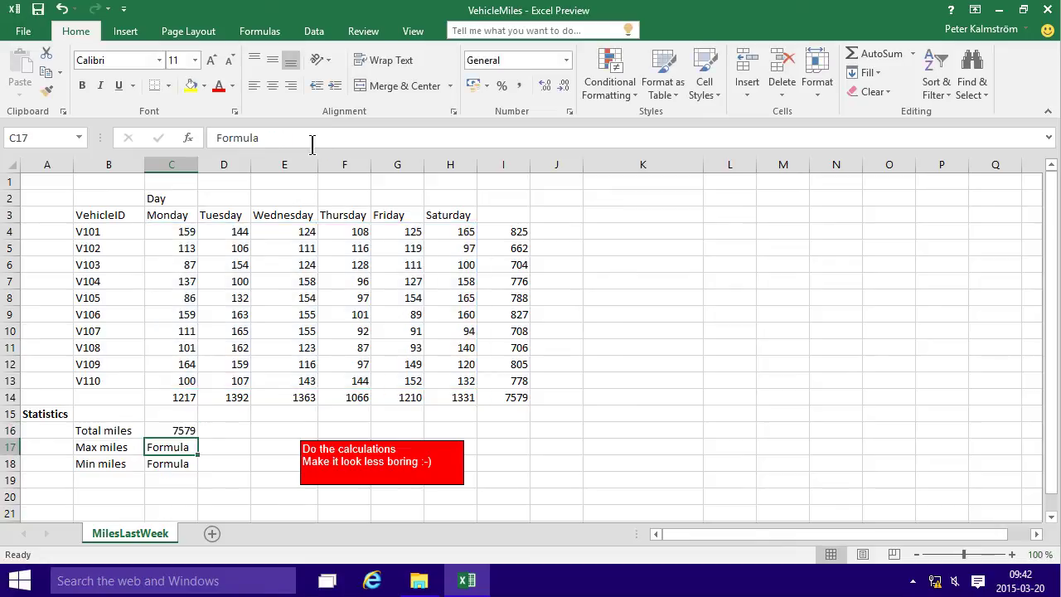
{"action": "left_click", "coordinate": [173, 431]}
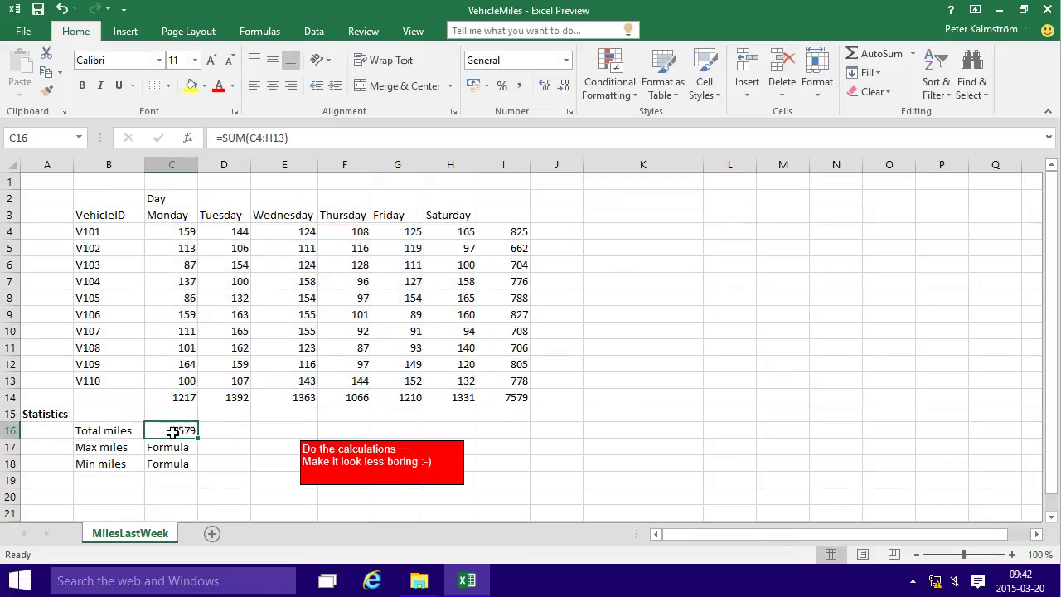
{"action": "left_click", "coordinate": [503, 399]}
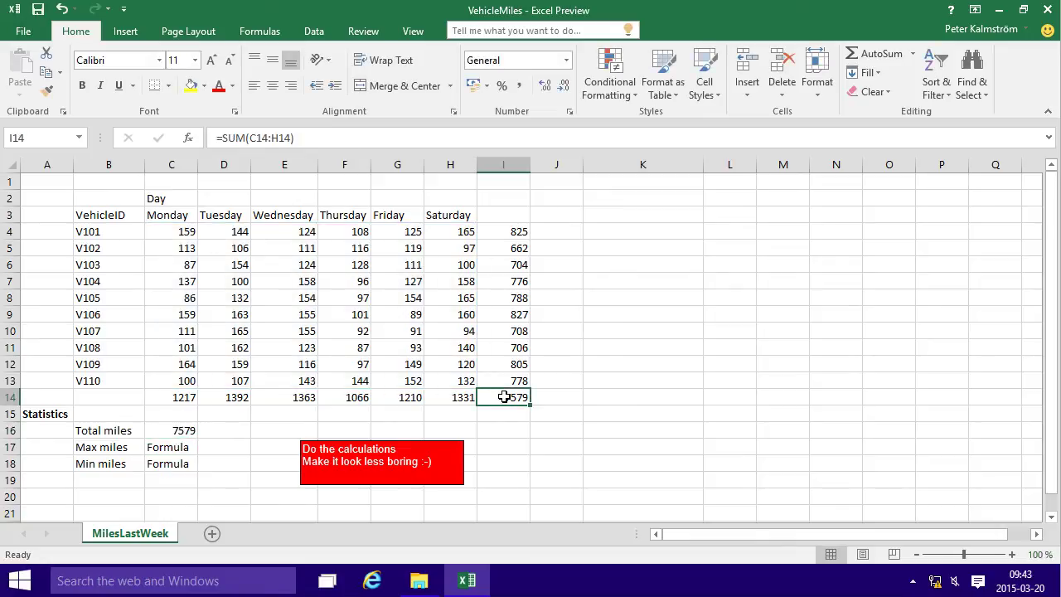
- Enter =MAX(C4:H13) as the Max miles formula in C17 and check it against the matching Tuesday value
{"action": "left_click", "coordinate": [175, 460]}
{"action": "left_click", "coordinate": [175, 447]}
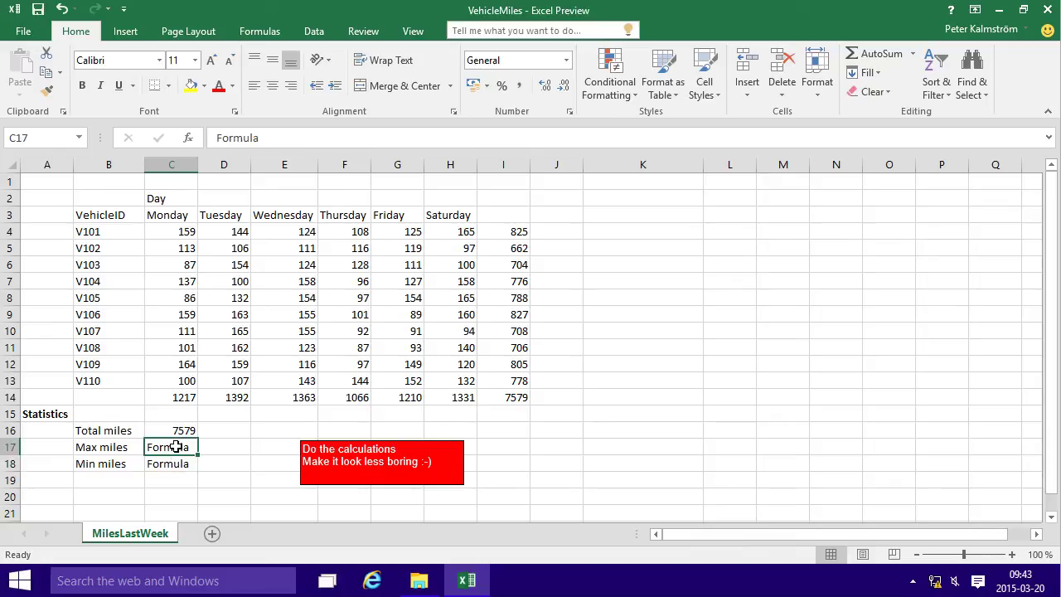
{"action": "type", "text": "=m"}
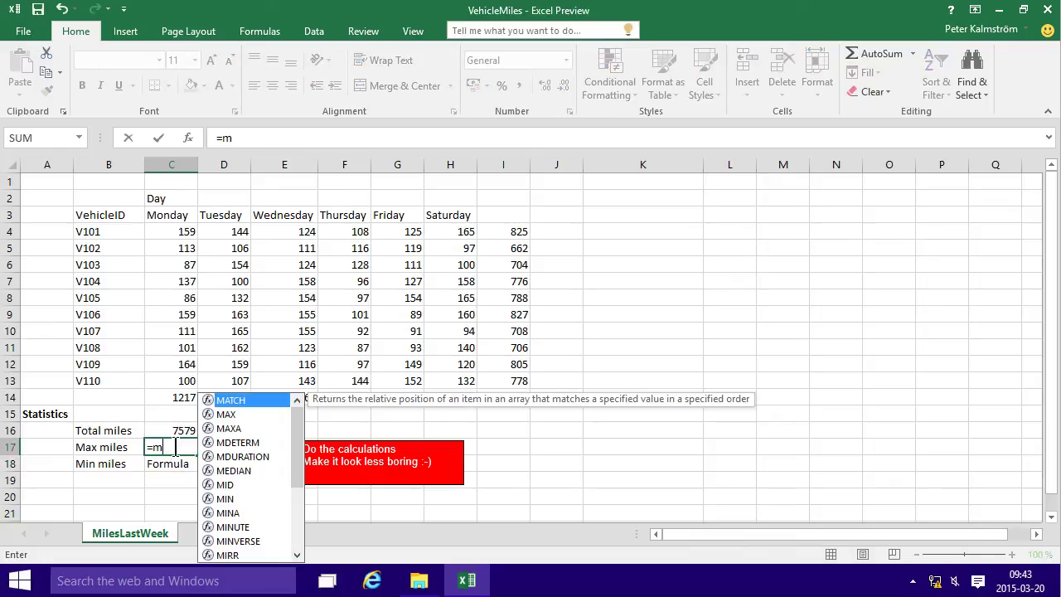
{"action": "type", "text": "ax("}
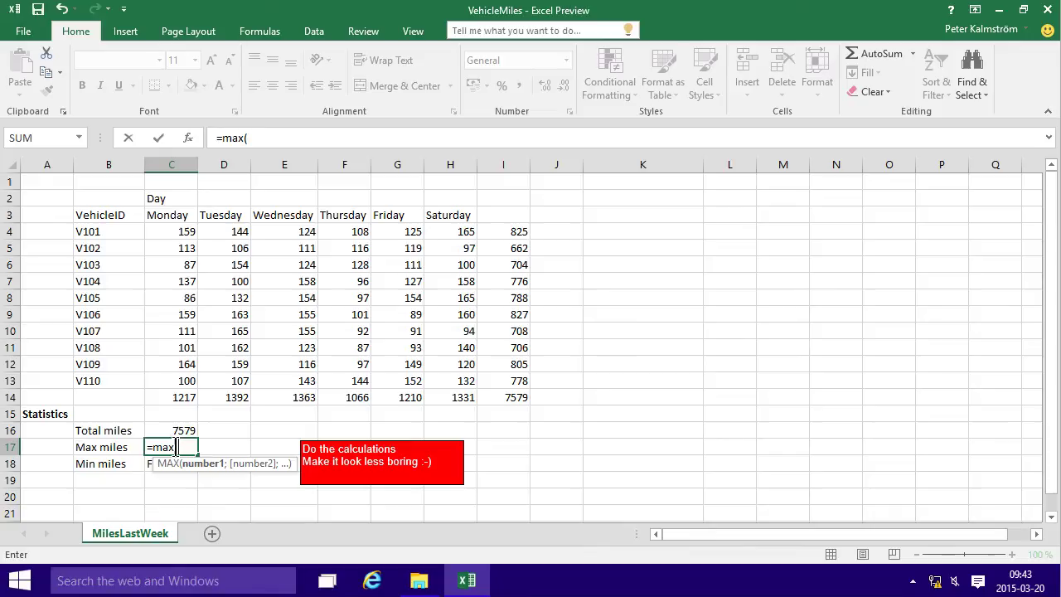
{"action": "left_click_drag", "start_coordinate": [160, 229], "coordinate": [449, 381]}
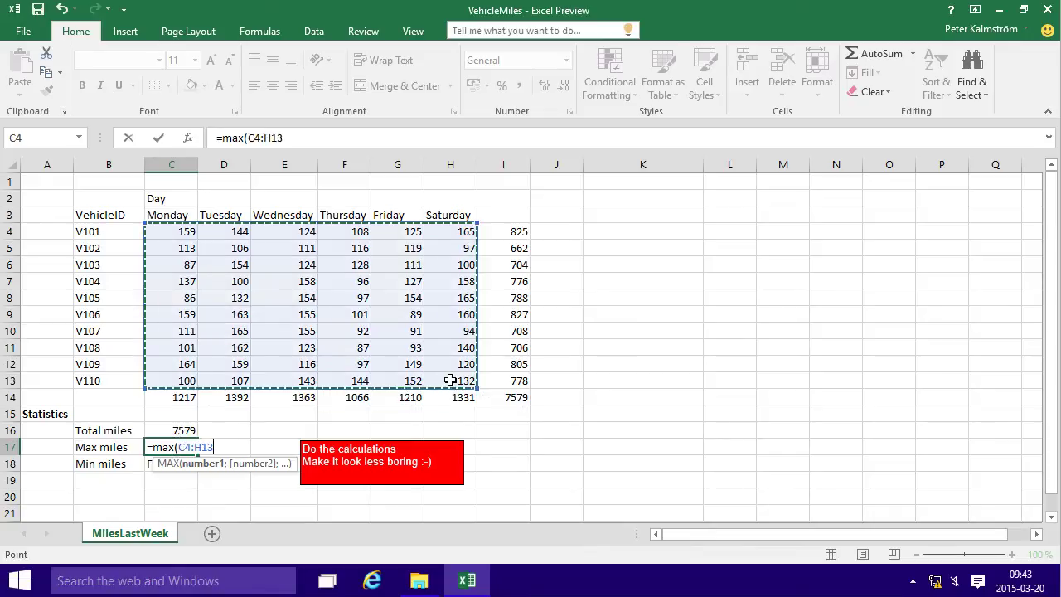
{"action": "key", "text": "Return"}
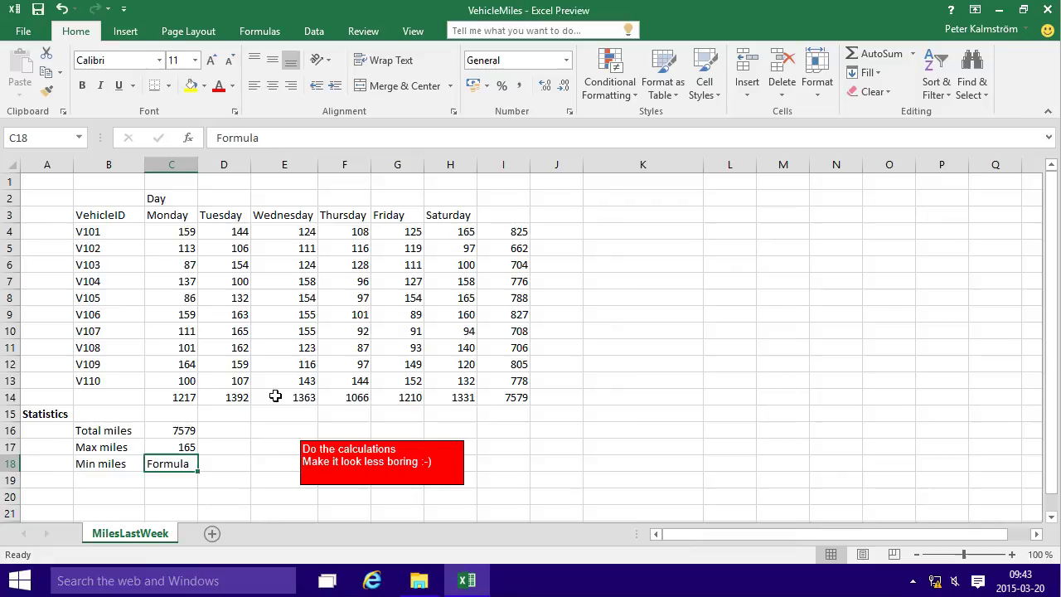
{"action": "left_click", "coordinate": [239, 332]}
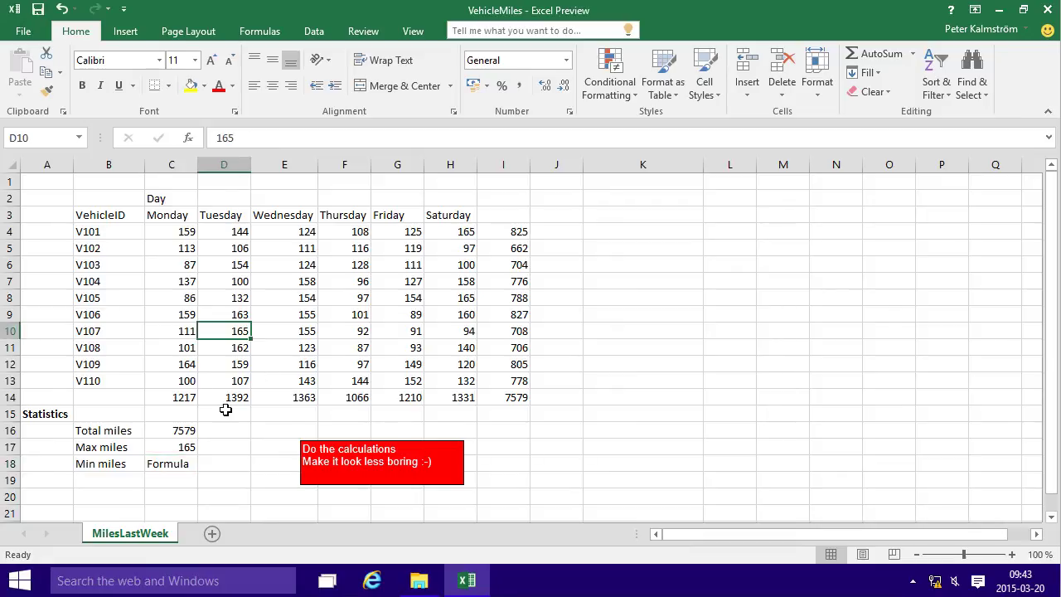
- Enter =MIN(C4:H13) as the Min miles formula in C18
{"action": "left_click", "coordinate": [181, 464]}
{"action": "type", "text": "="}
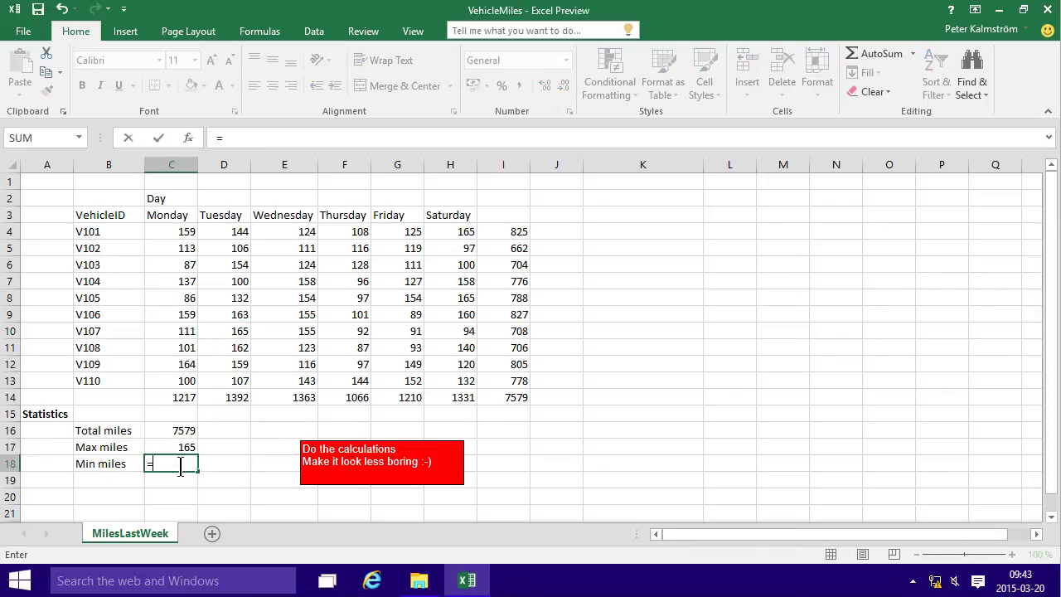
{"action": "type", "text": "min("}
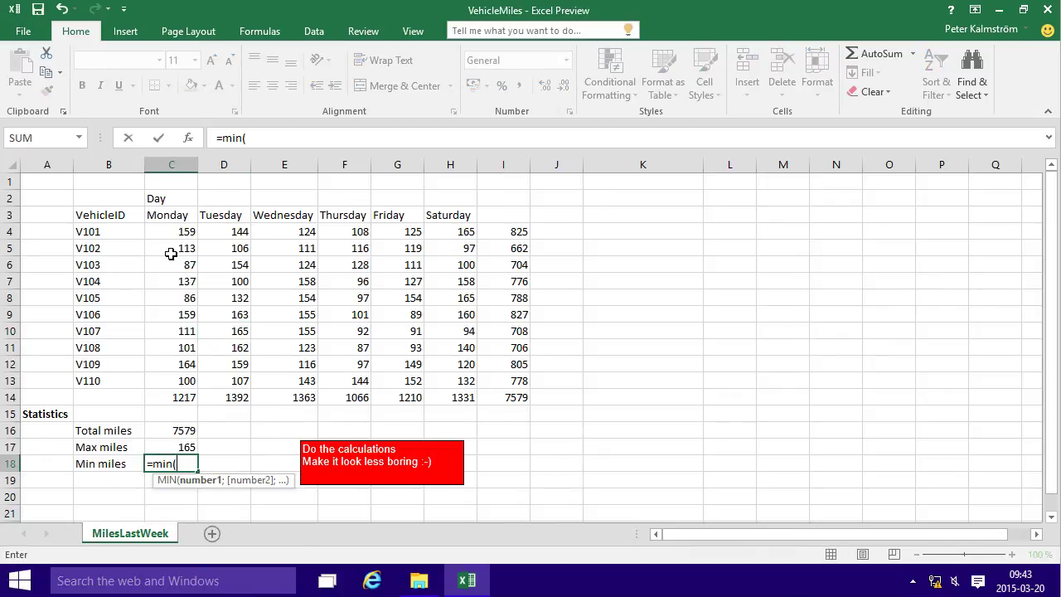
{"action": "left_click_drag", "start_coordinate": [174, 233], "coordinate": [445, 380]}
{"action": "type", "text": ")"}
{"action": "key", "text": "Return"}
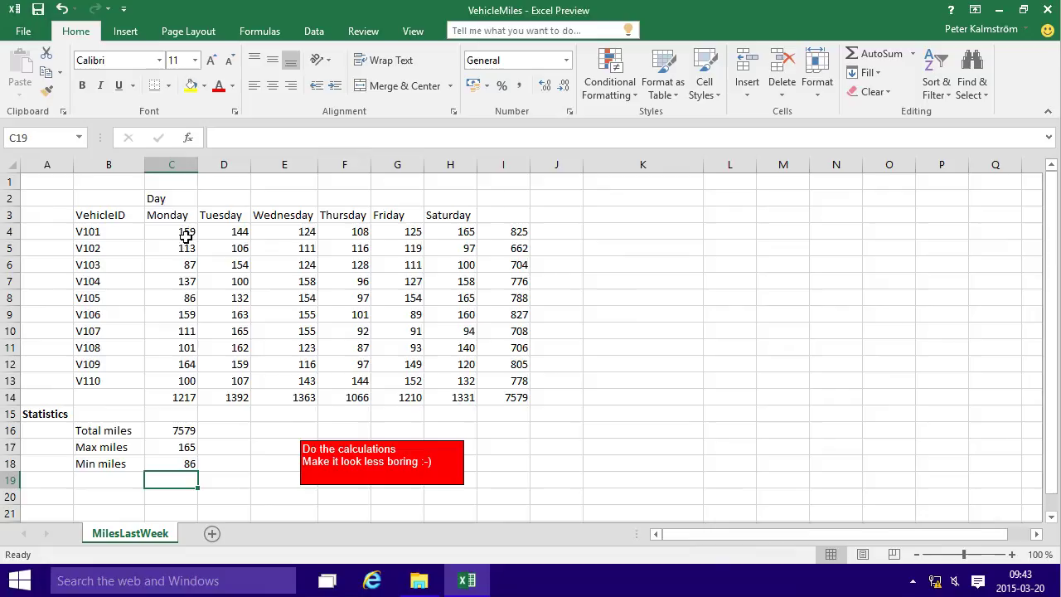
- Apply the Input cell style to the daily mileage values in C4:H13
{"action": "left_click_drag", "start_coordinate": [186, 233], "coordinate": [449, 386]}
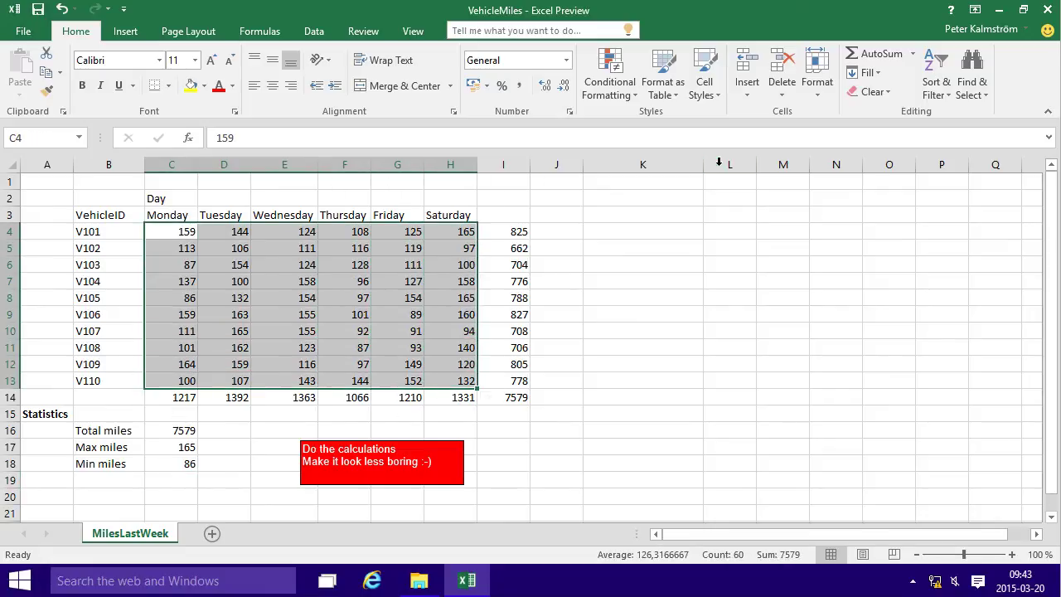
{"action": "left_click", "coordinate": [704, 83]}
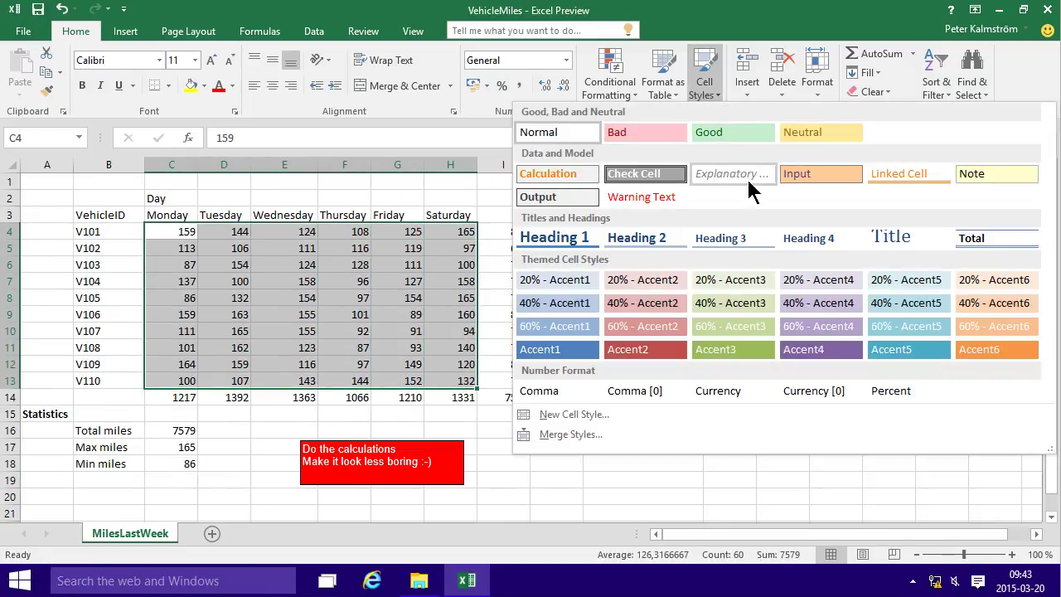
{"action": "left_click", "coordinate": [800, 174]}
- Apply the Calculation cell style to the vehicle totals and grand total in I4:I14
{"action": "left_click_drag", "start_coordinate": [509, 231], "coordinate": [498, 396]}
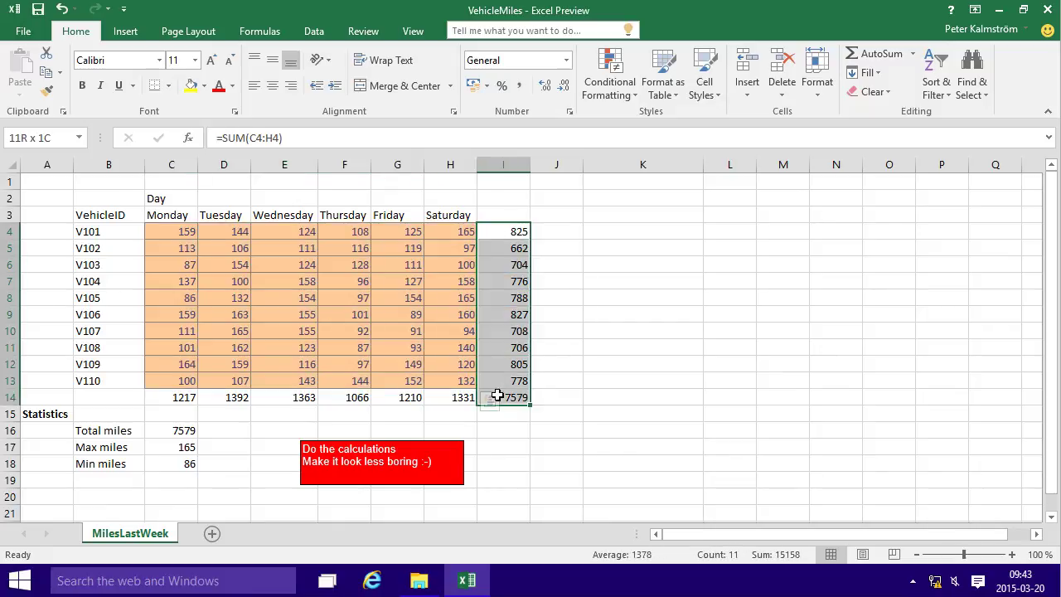
{"action": "left_click", "coordinate": [717, 97]}
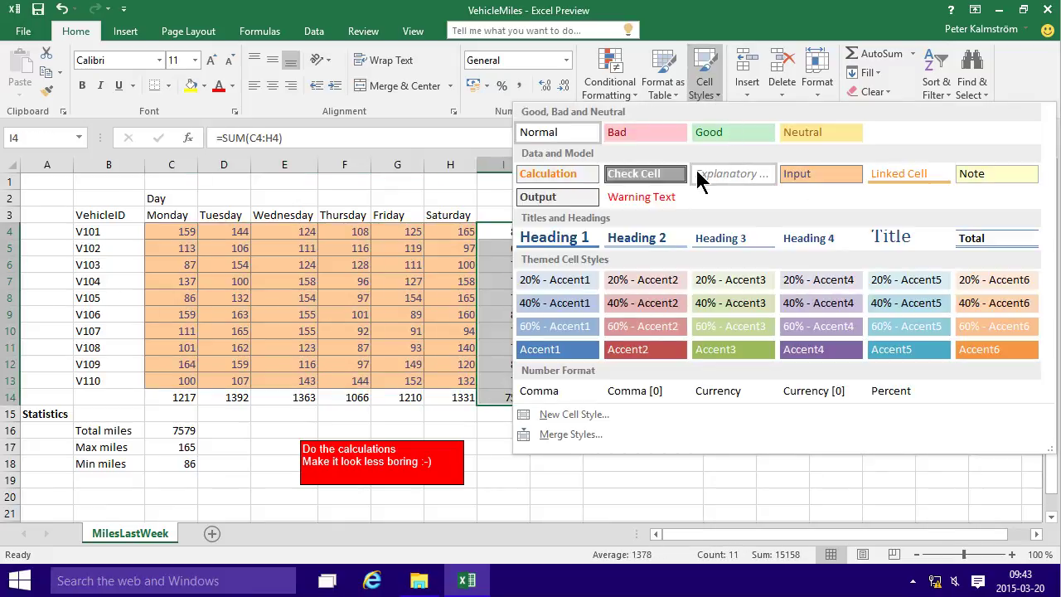
{"action": "left_click", "coordinate": [568, 184]}
{"action": "left_click", "coordinate": [590, 381]}
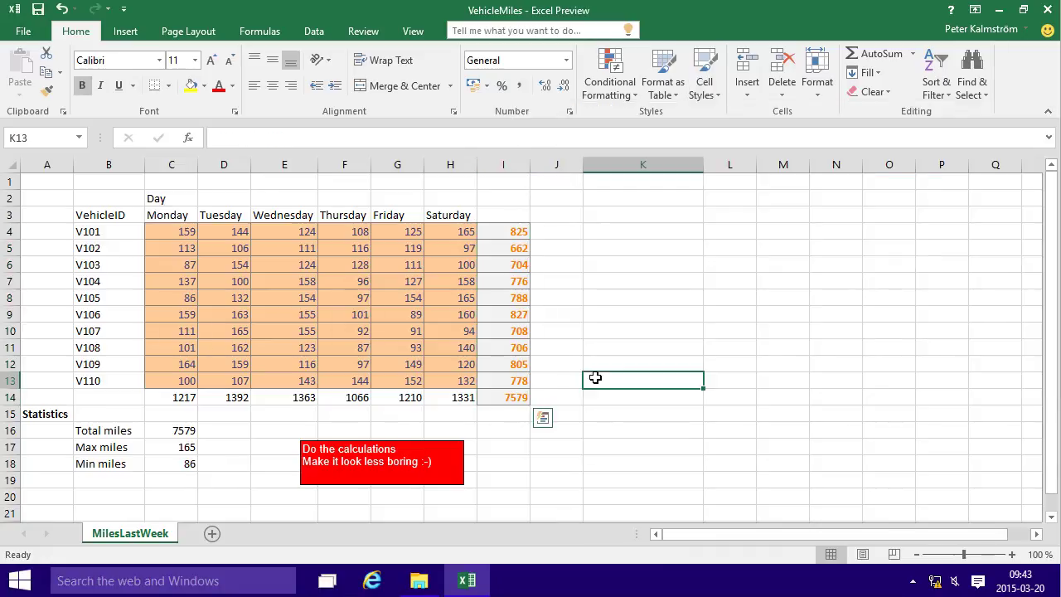
- Apply the Calculation cell style to the daily totals in C14:H14 together with the statistics results in C16:C18
{"action": "left_click_drag", "start_coordinate": [178, 395], "coordinate": [455, 396]}
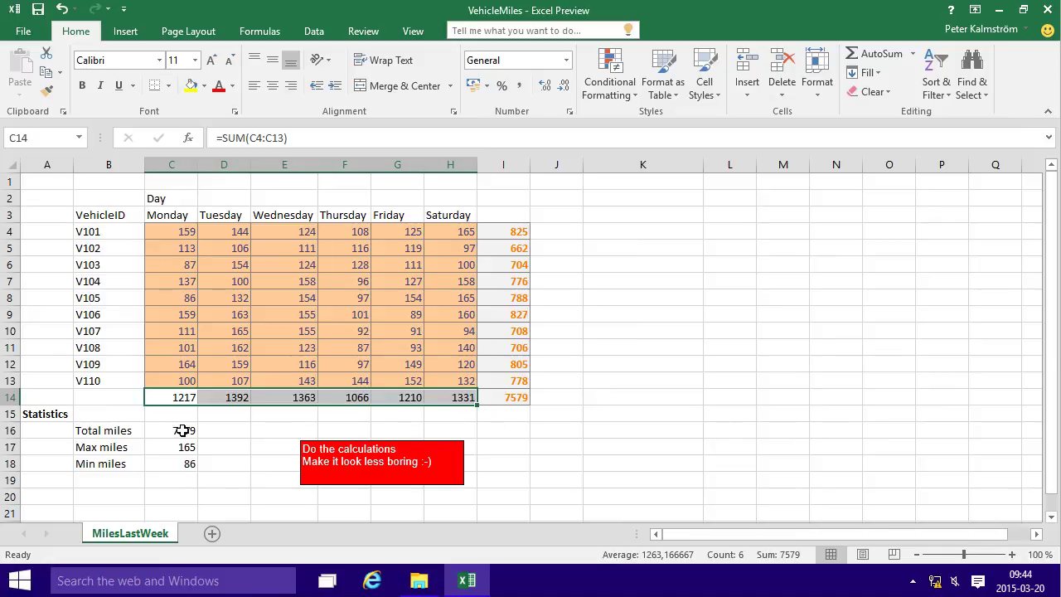
{"action": "key", "text": "ctrl+q"}
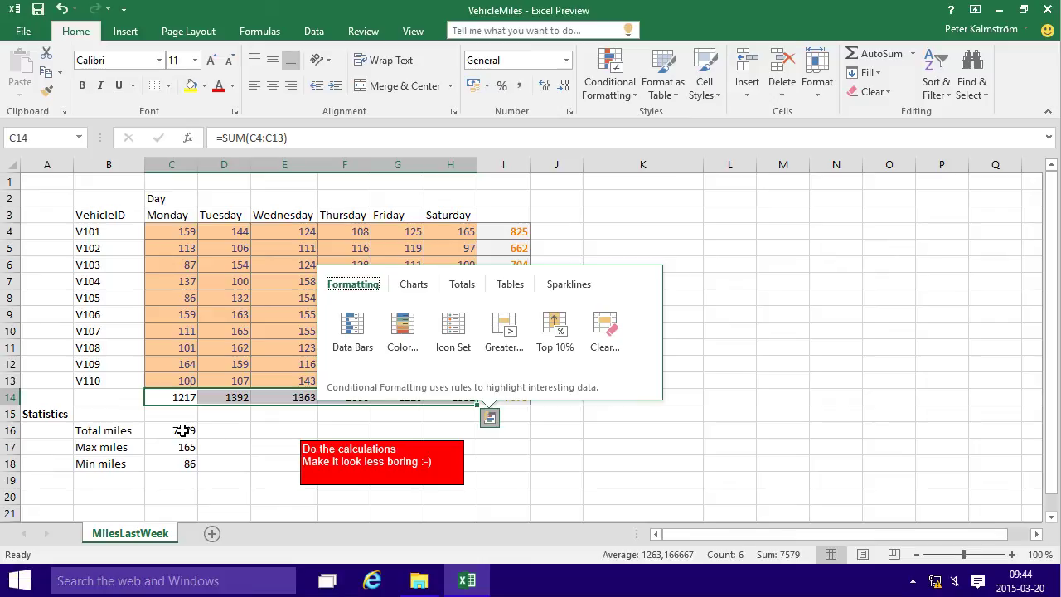
{"action": "key", "text": "Escape"}
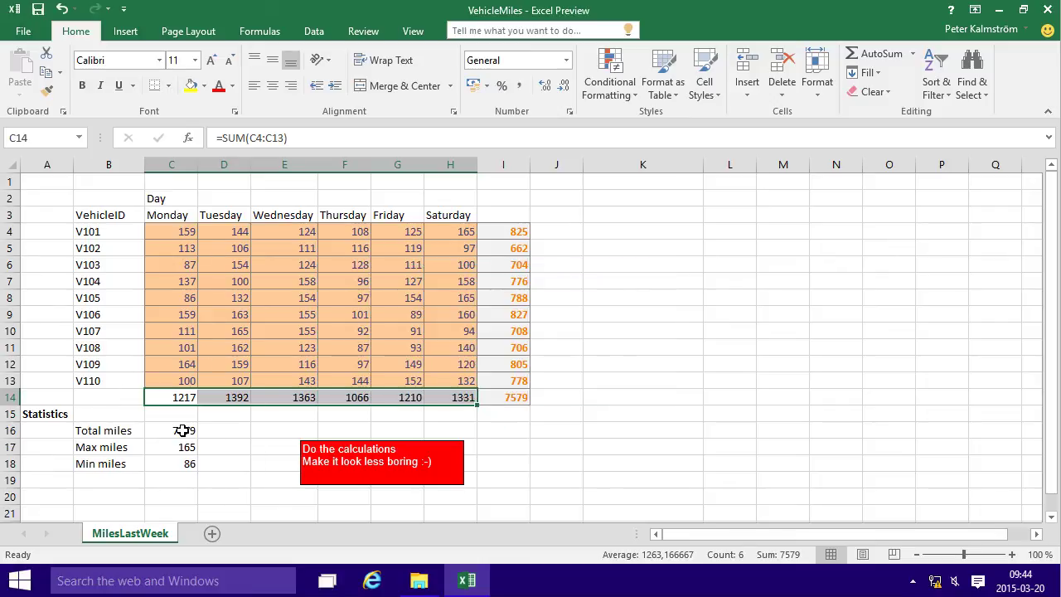
{"action": "left_click_drag", "start_coordinate": [182, 430], "coordinate": [189, 463]}
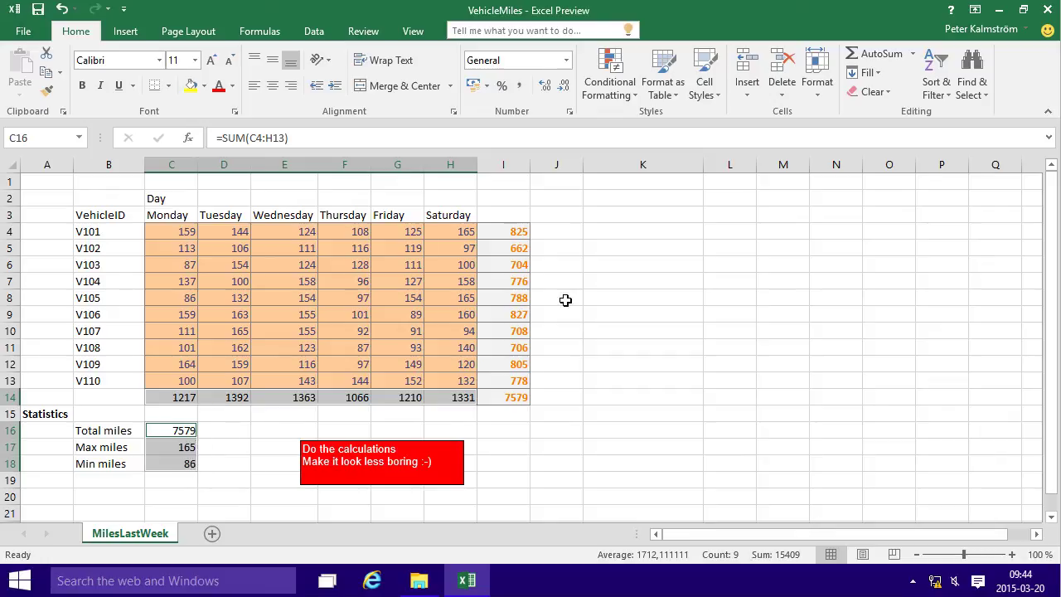
{"action": "left_click", "coordinate": [707, 97]}
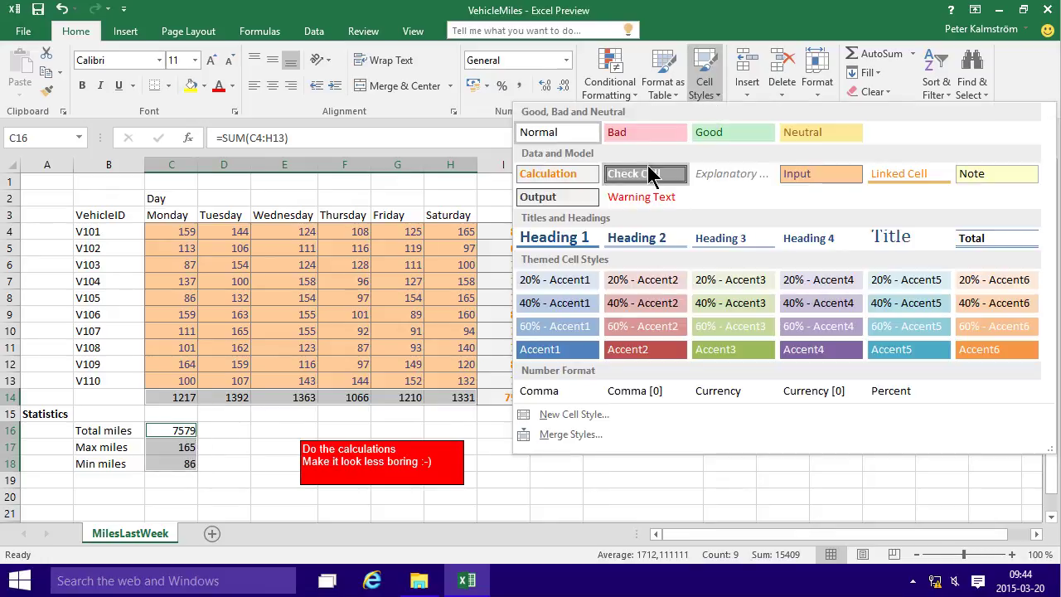
{"action": "left_click", "coordinate": [531, 174]}
{"action": "left_click", "coordinate": [648, 311]}
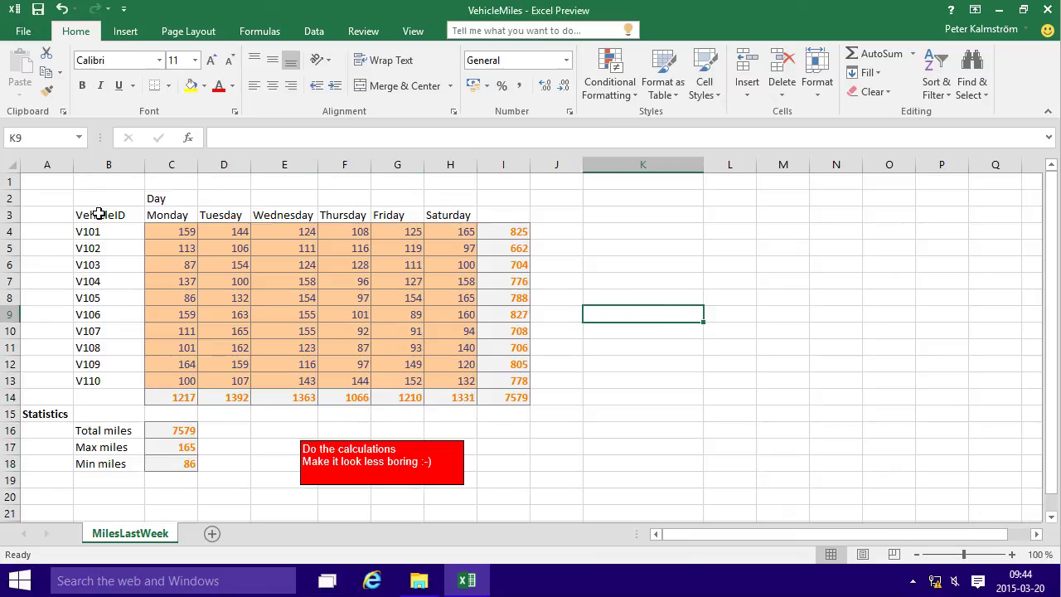
- Apply the Explanatory Text cell style to the header cells B2:H3 and to the vehicle IDs in B4:B13
{"action": "left_click_drag", "start_coordinate": [96, 198], "coordinate": [452, 215]}
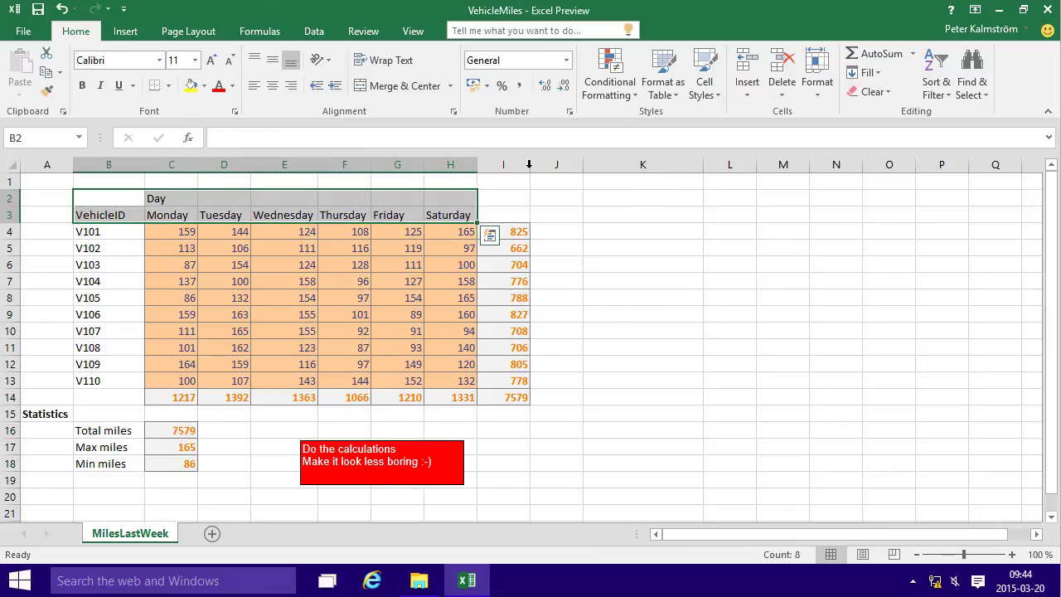
{"action": "left_click", "coordinate": [720, 94]}
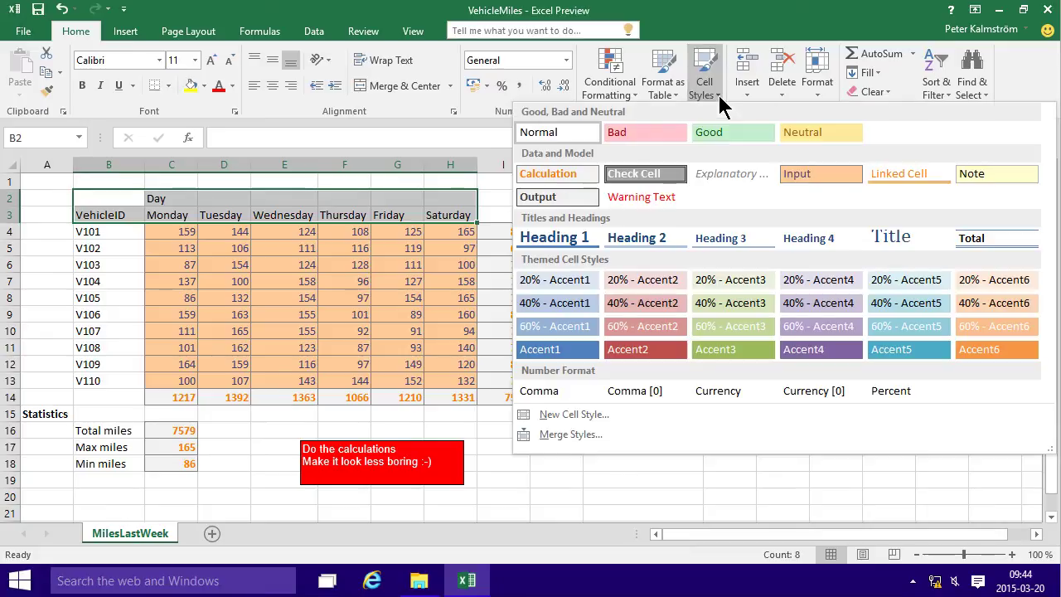
{"action": "left_click", "coordinate": [733, 176]}
{"action": "left_click_drag", "start_coordinate": [106, 234], "coordinate": [116, 380]}
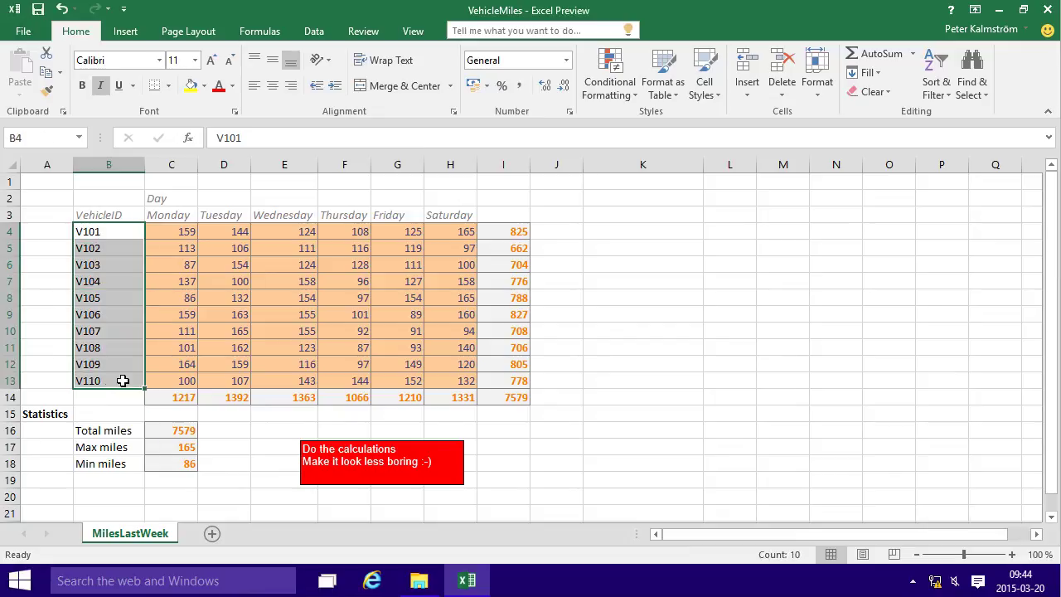
{"action": "left_click", "coordinate": [718, 96]}
{"action": "left_click", "coordinate": [742, 178]}
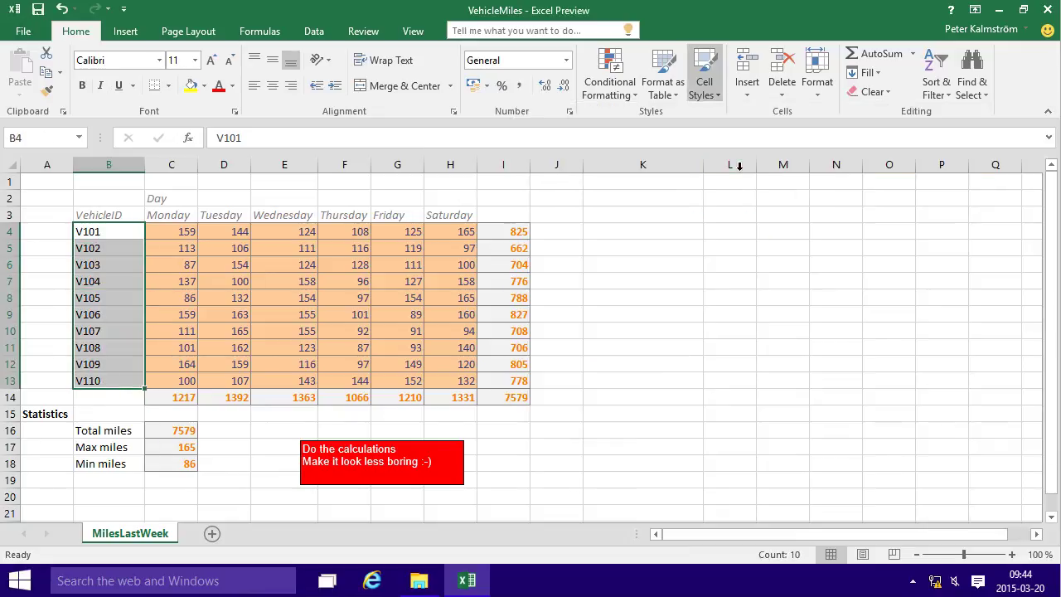
- Apply the Explanatory Text cell style to the statistics labels in B16:B18
{"action": "left_click_drag", "start_coordinate": [103, 430], "coordinate": [113, 464]}
{"action": "left_click", "coordinate": [711, 89]}
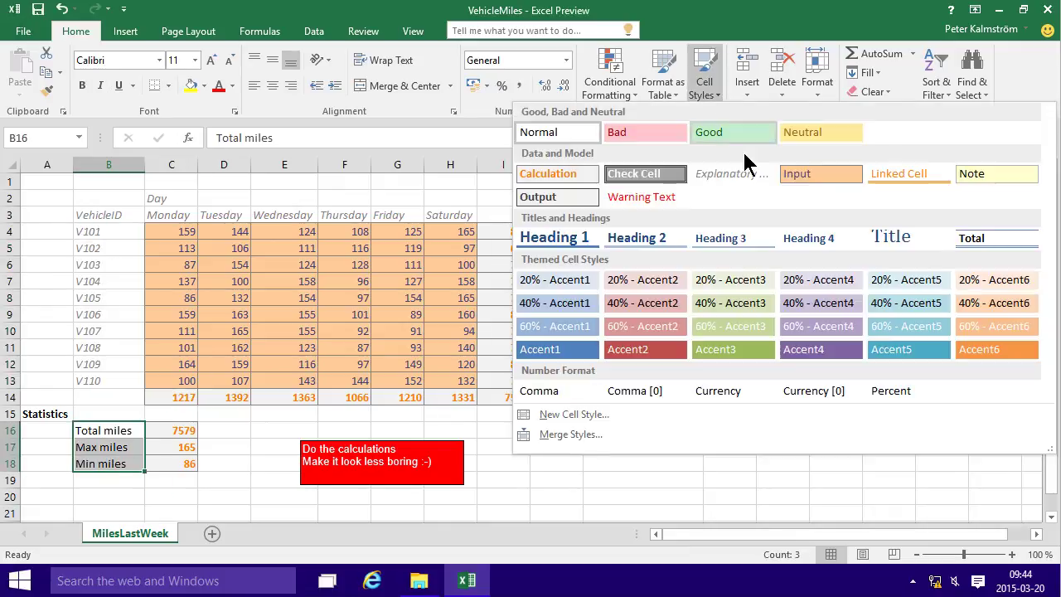
{"action": "left_click", "coordinate": [734, 177]}
{"action": "left_click", "coordinate": [654, 284]}
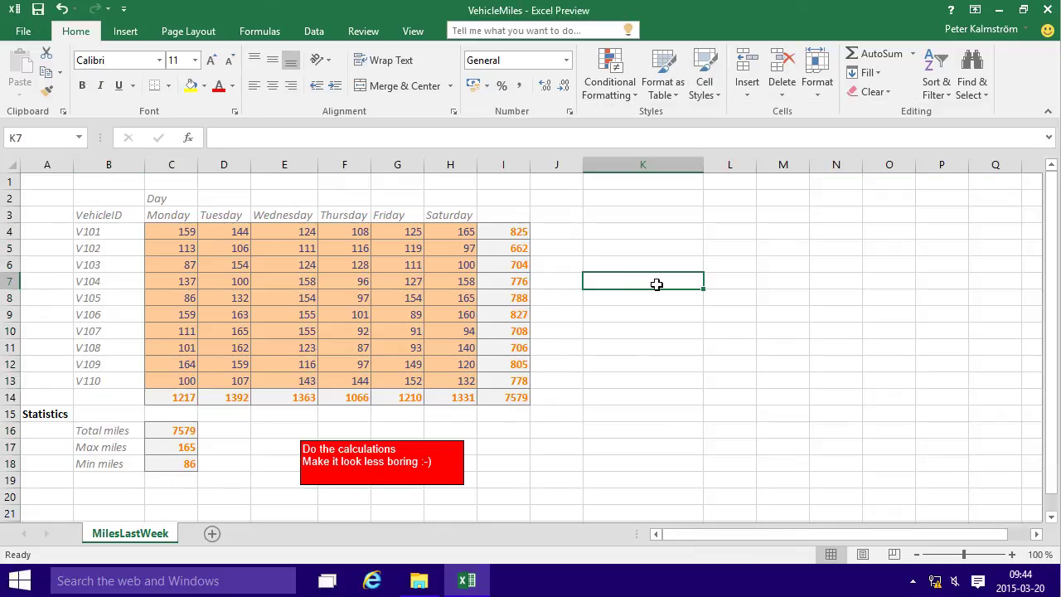